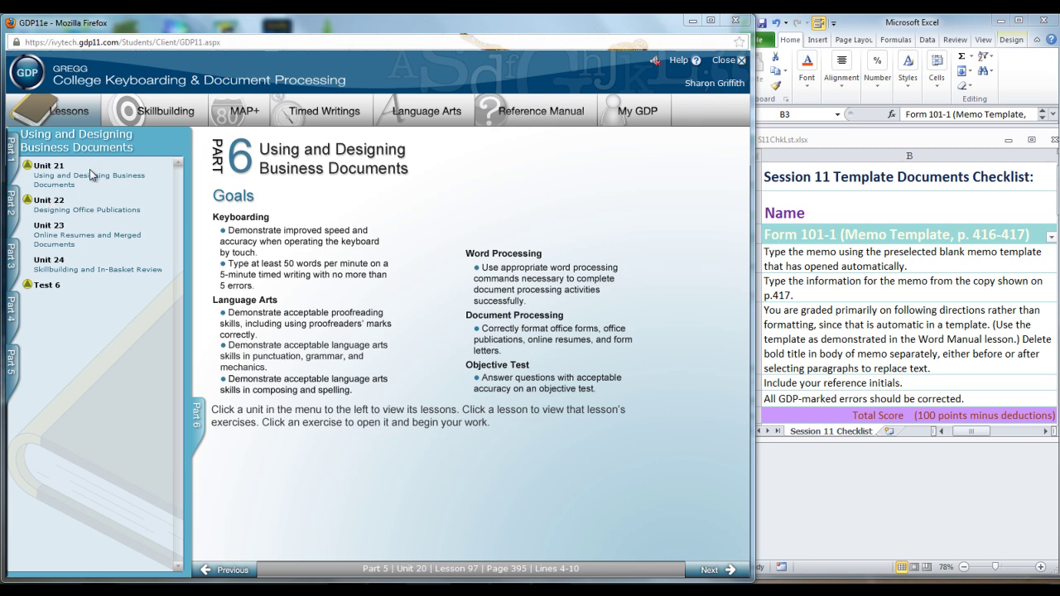
Navigate Unit 21 > Lesson 101 to the 101F Word Processing: Templates – Correspondence page.
{"action": "left_click", "coordinate": [91, 174]}
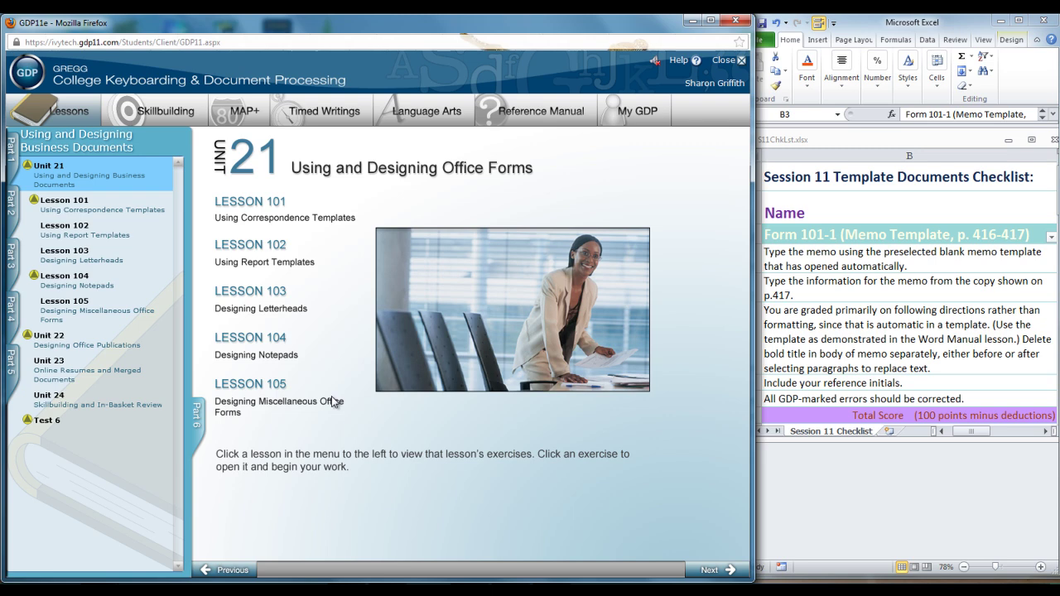
{"action": "left_click", "coordinate": [95, 212]}
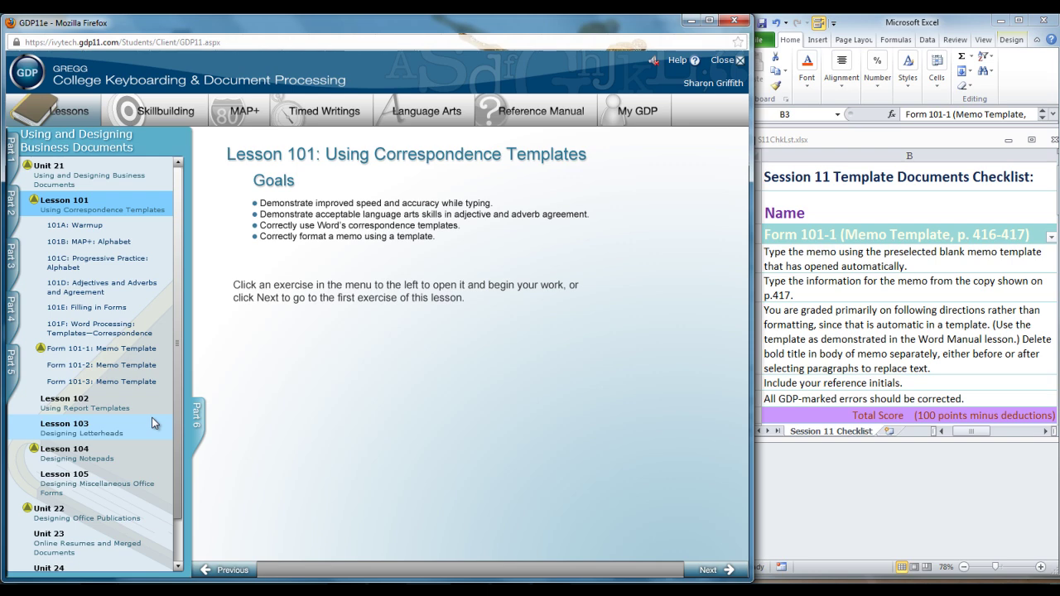
{"action": "left_click", "coordinate": [91, 335]}
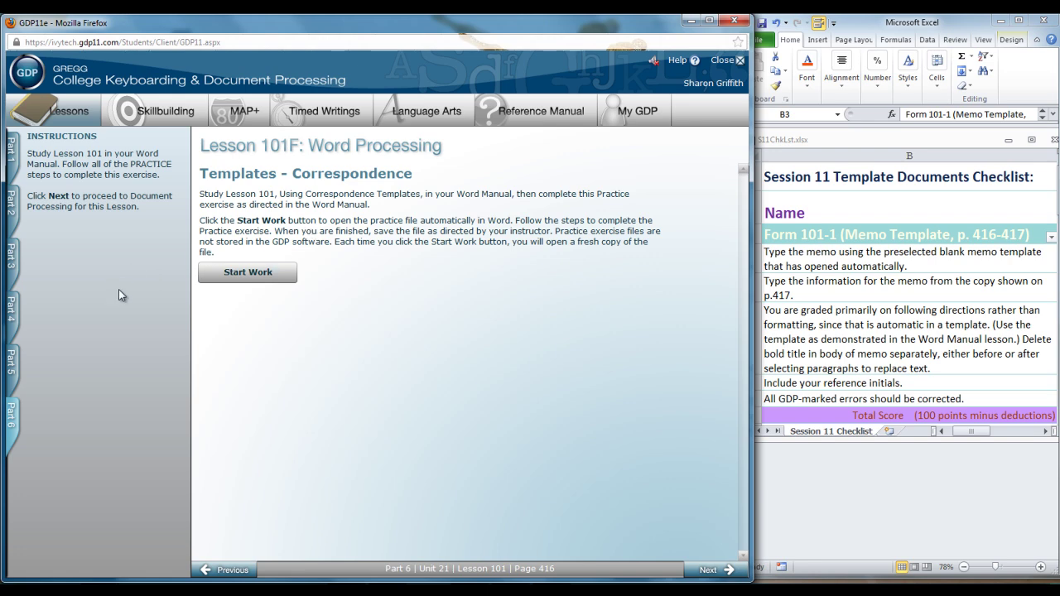
{"action": "key", "text": "Page_Up"}
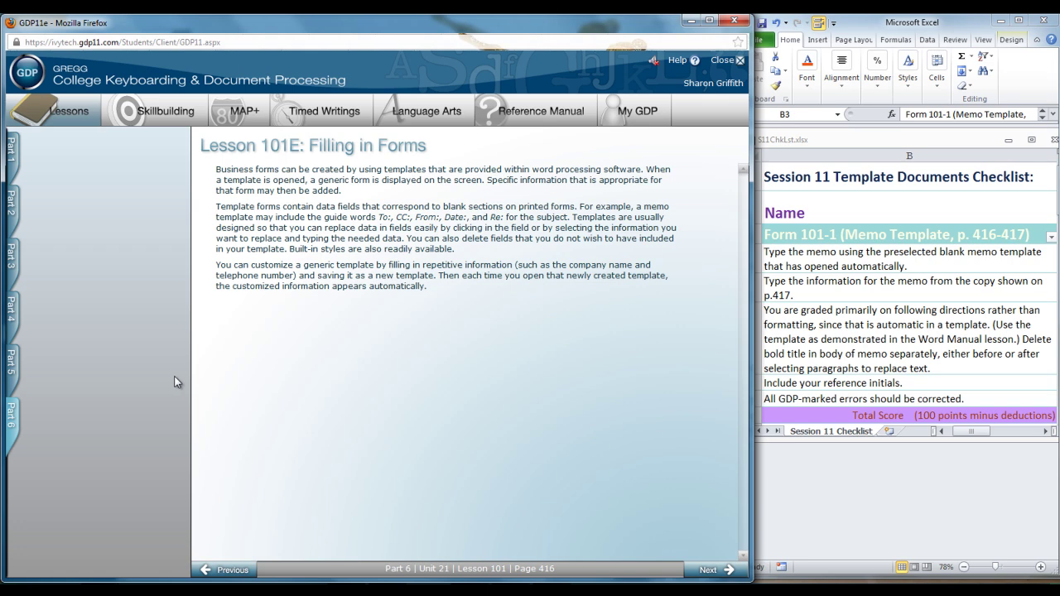
{"action": "key", "text": "Page_Down"}
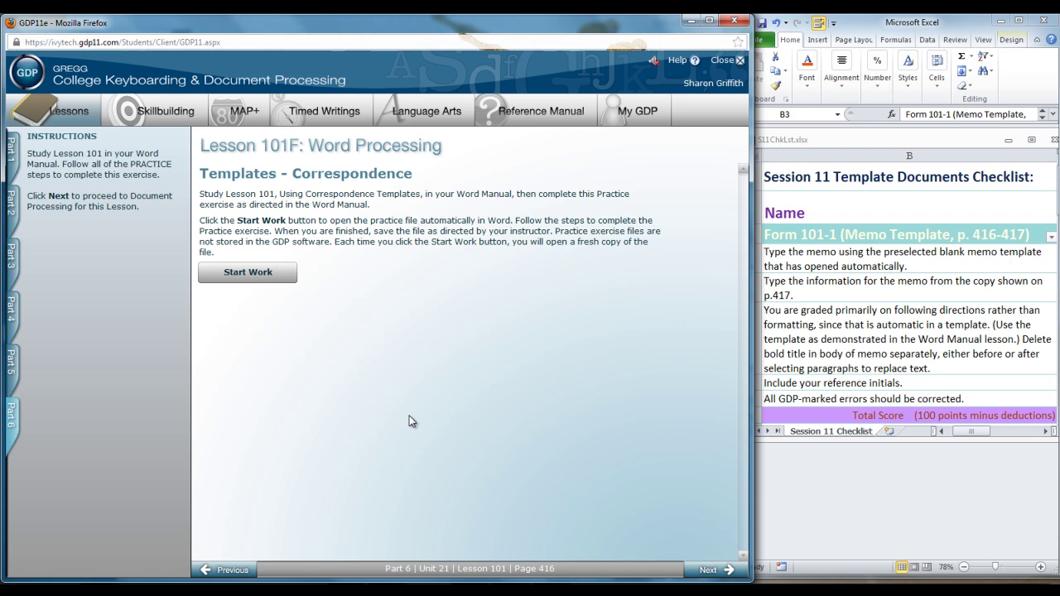
Open the Form 101-1: Memo Template job from the Part 6 lesson list.
{"action": "left_click", "coordinate": [12, 413]}
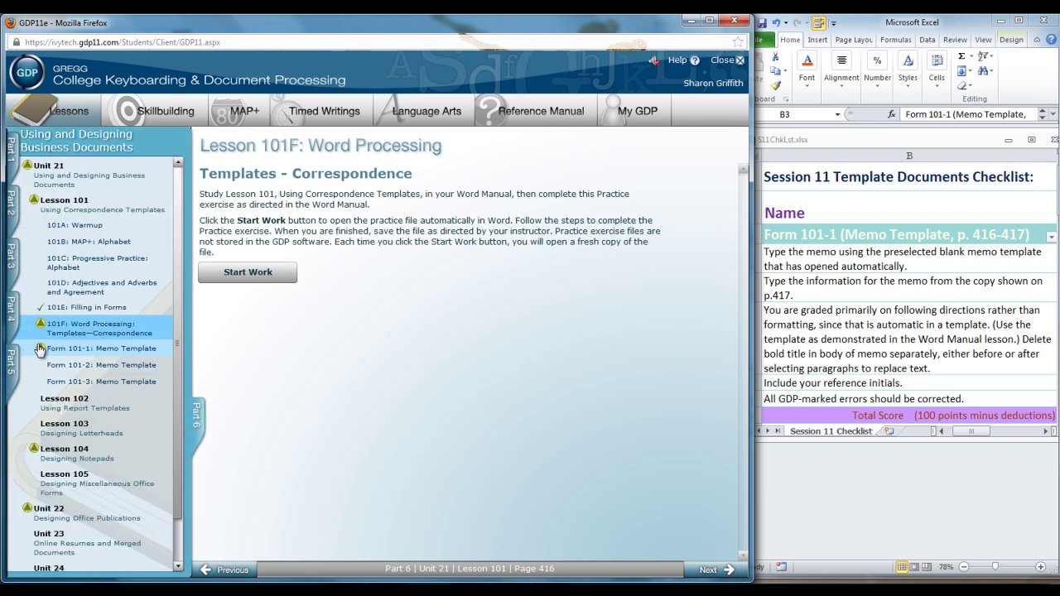
{"action": "left_click", "coordinate": [108, 349]}
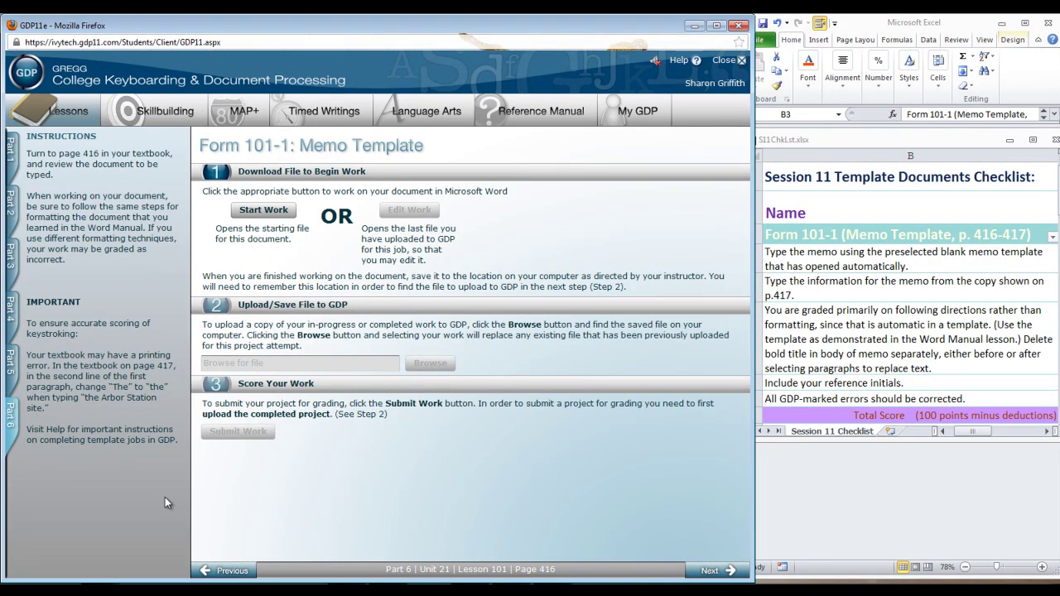
{"action": "left_click", "coordinate": [10, 414]}
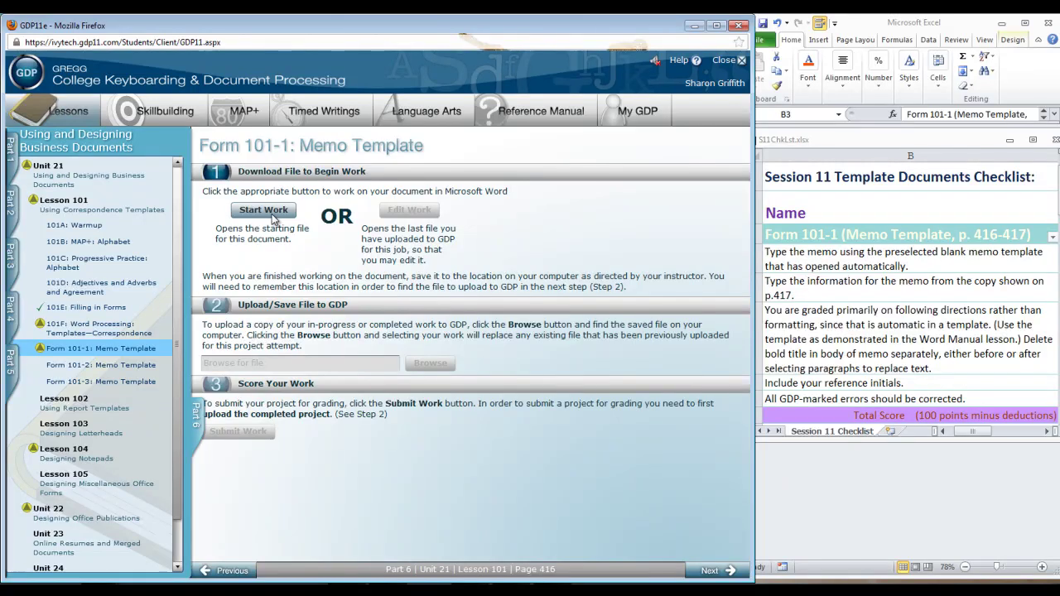
Start work on Form 101-1 to open the memo template in Word.
{"action": "left_click", "coordinate": [263, 211]}
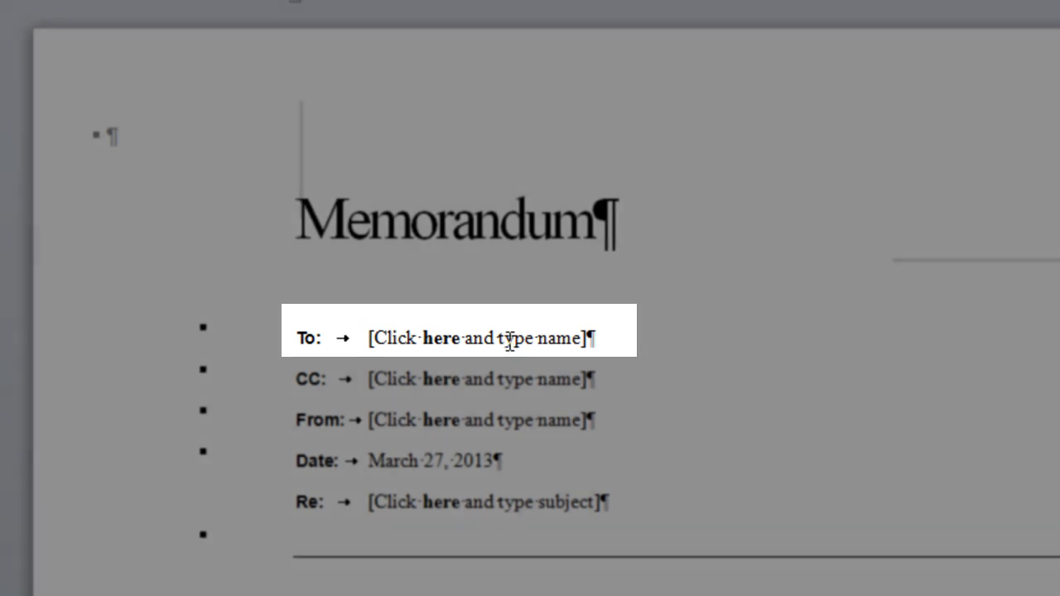
Fill the To, CC and From lines with each person's name and job title.
{"action": "left_click", "coordinate": [510, 341]}
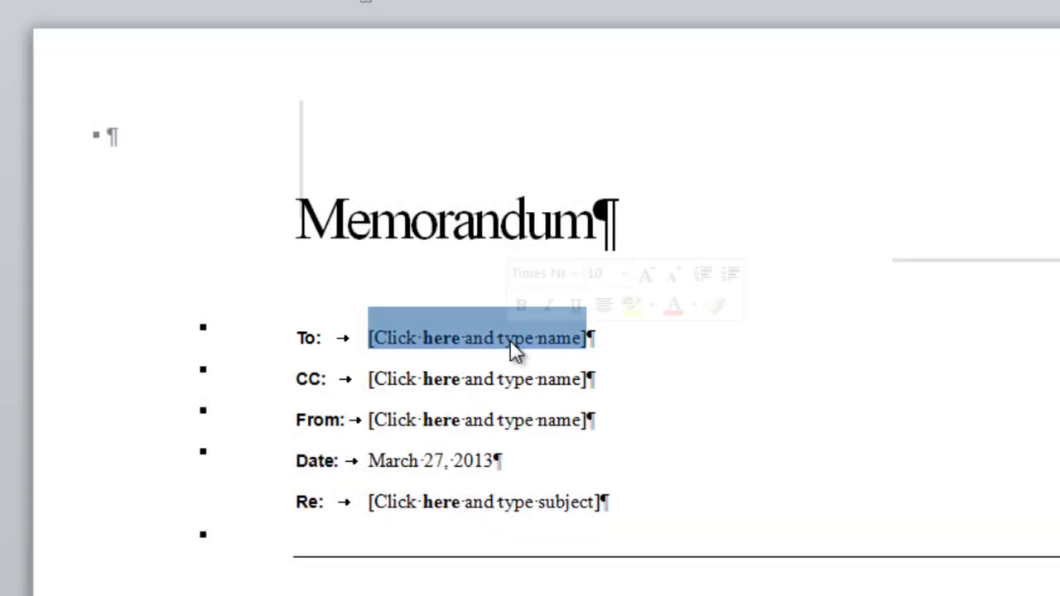
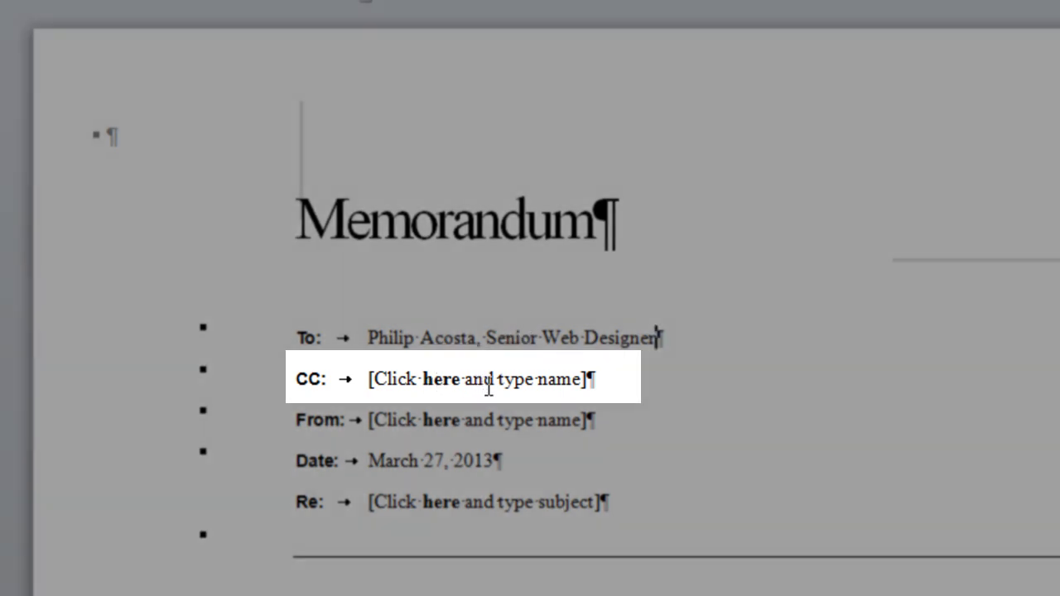
{"action": "left_click", "coordinate": [487, 382]}
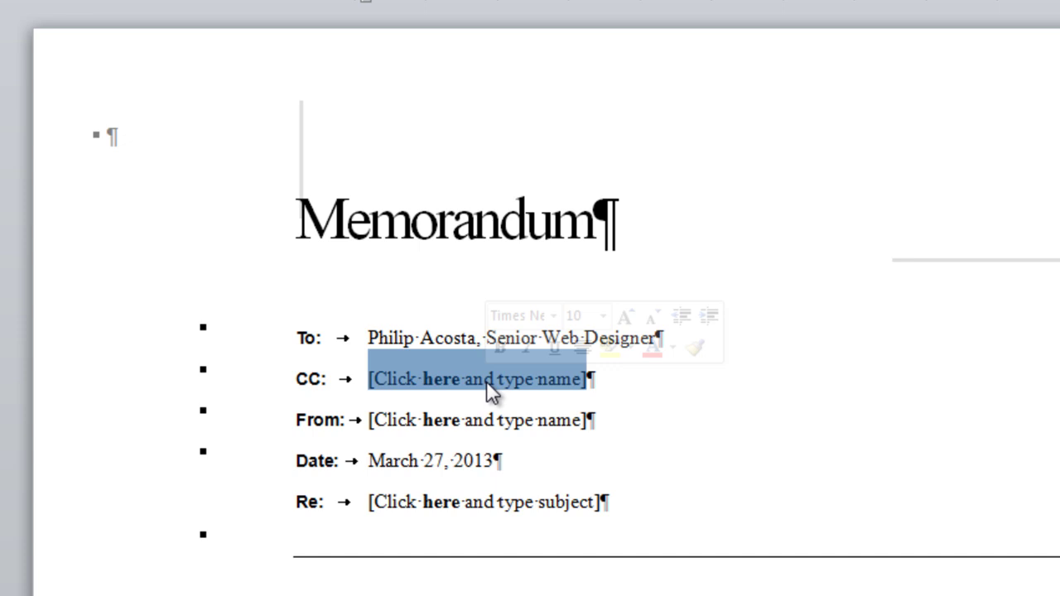
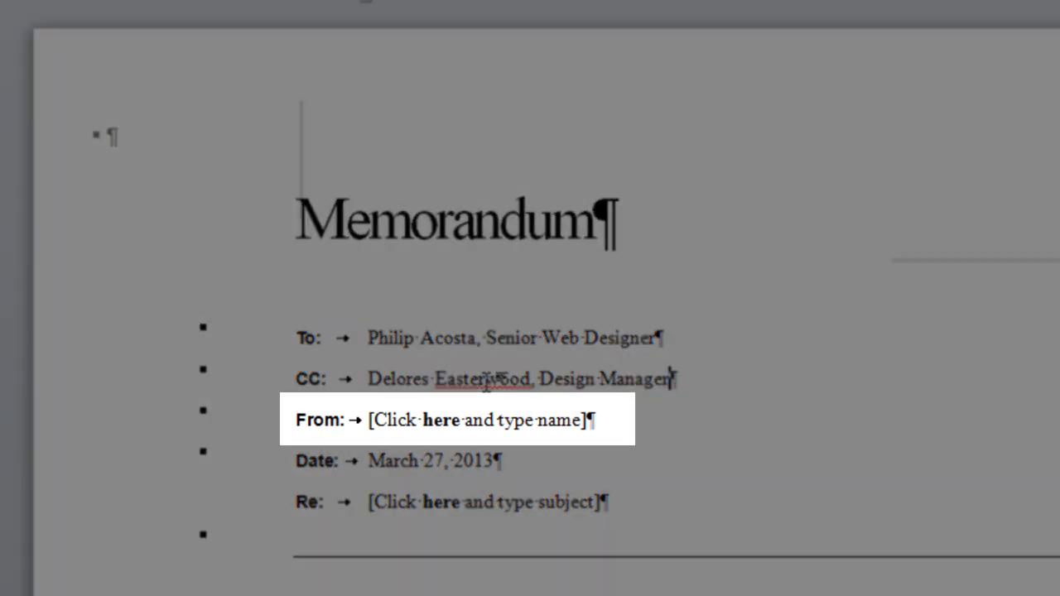
{"action": "left_click", "coordinate": [417, 419]}
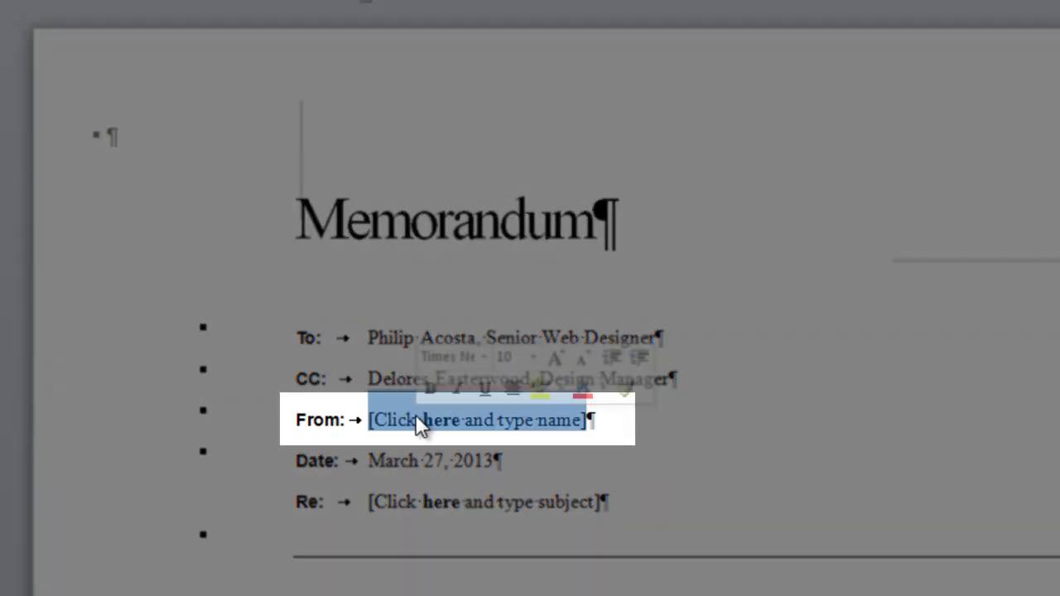
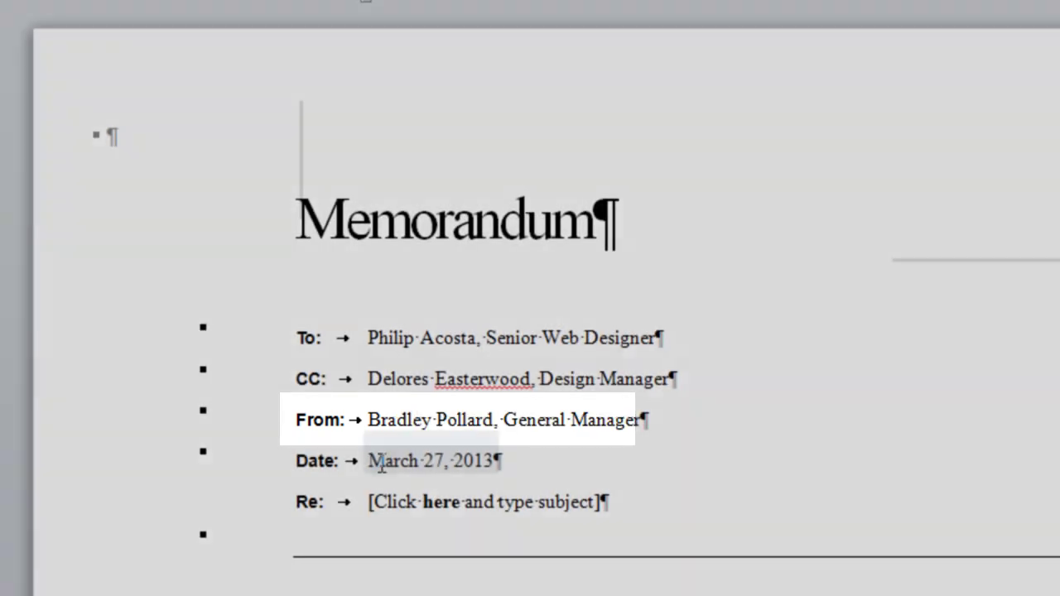
Replace the automatic date with April 14, 2013 and enter the subject Web Site Update.
{"action": "left_click", "coordinate": [384, 464]}
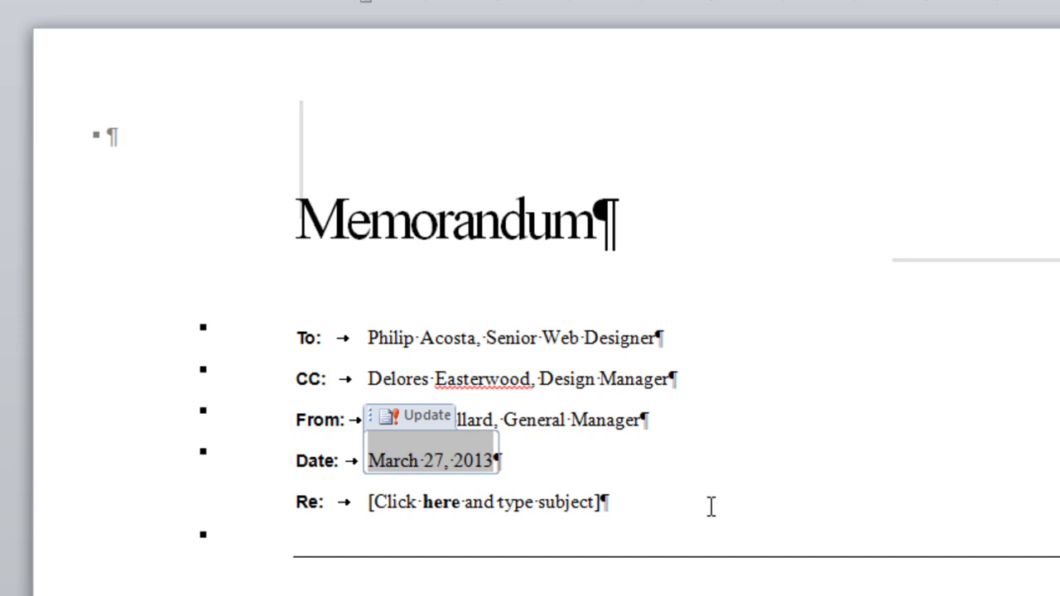
{"action": "key", "text": "ctrl+z"}
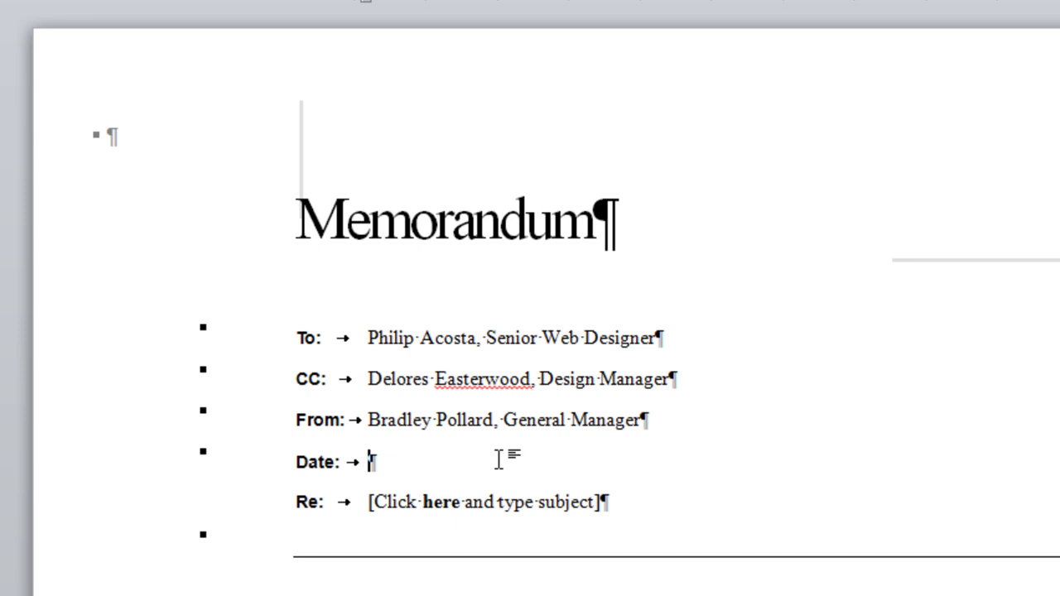
{"action": "type", "text": "A"}
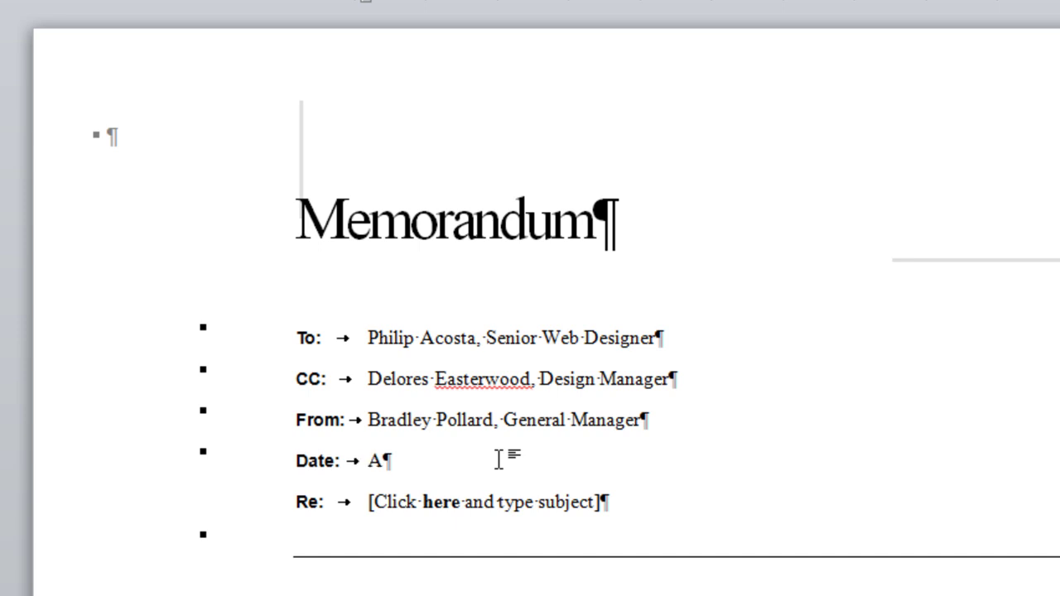
{"action": "type", "text": "pril 14,"}
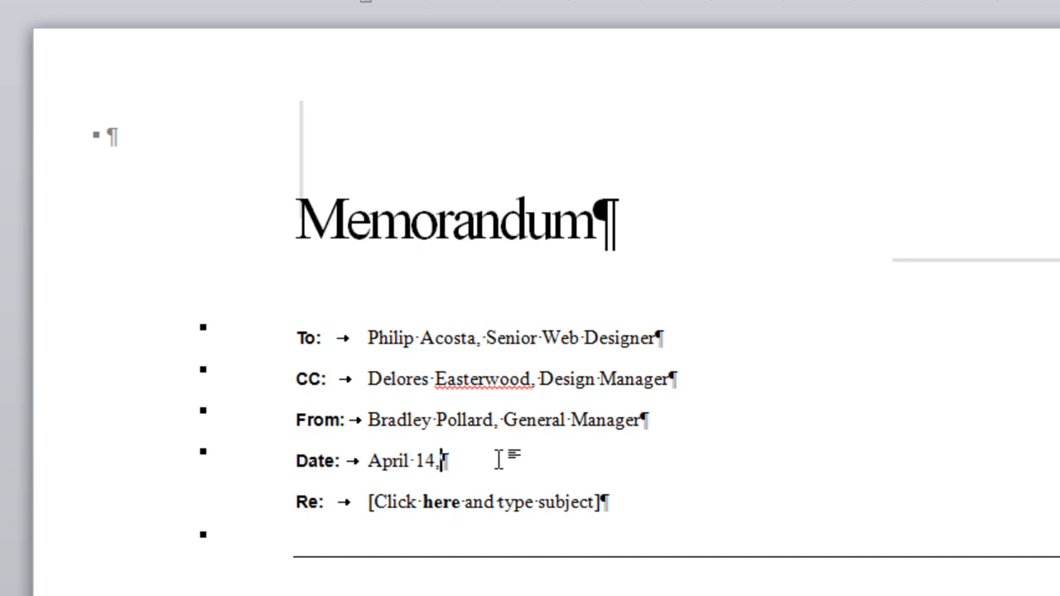
{"action": "type", "text": " 2013"}
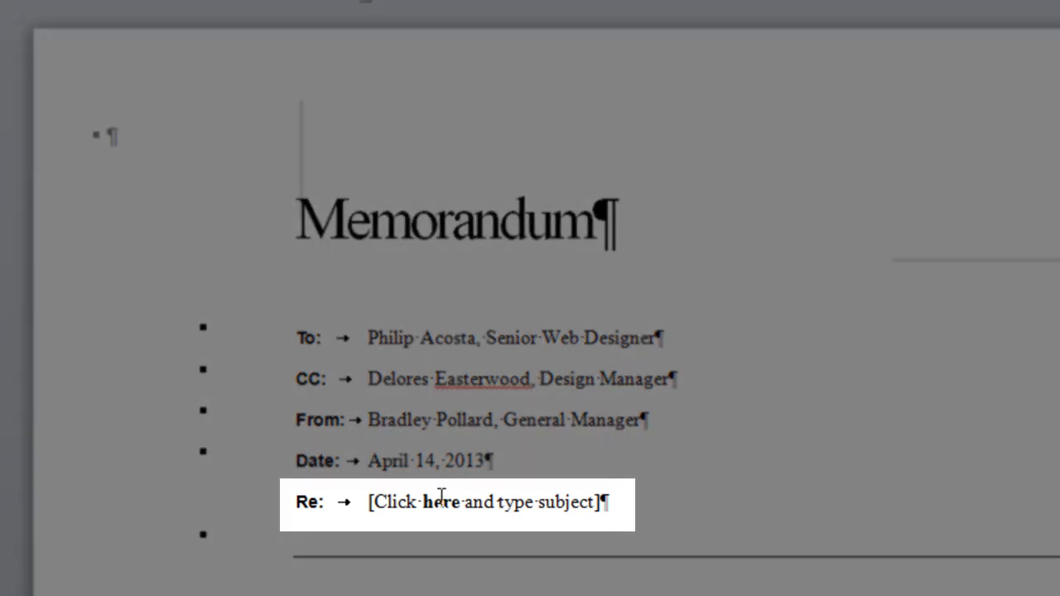
{"action": "left_click", "coordinate": [441, 504]}
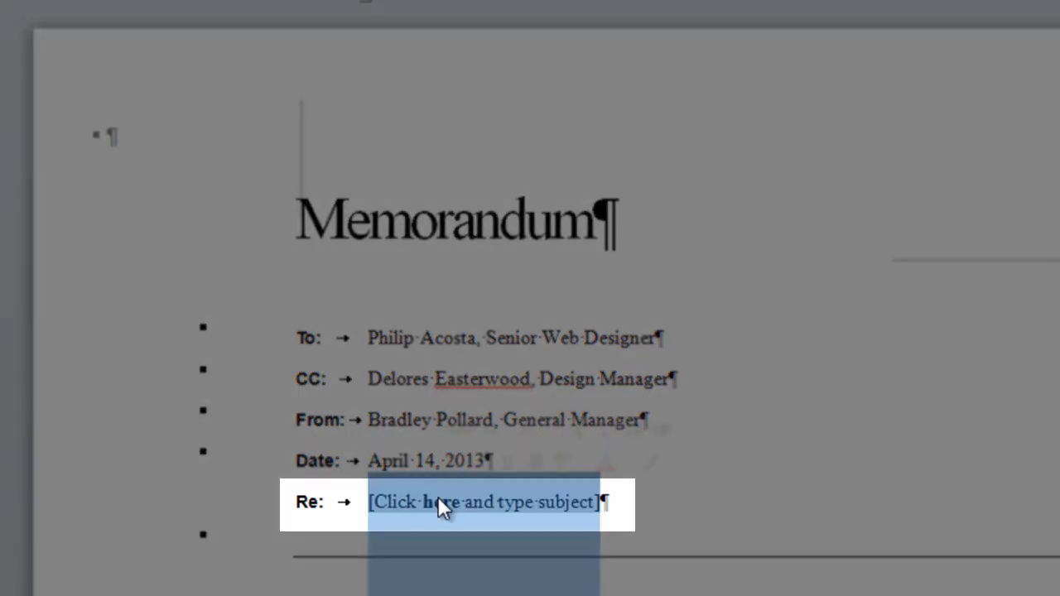
{"action": "type", "text": "Web Site Update"}
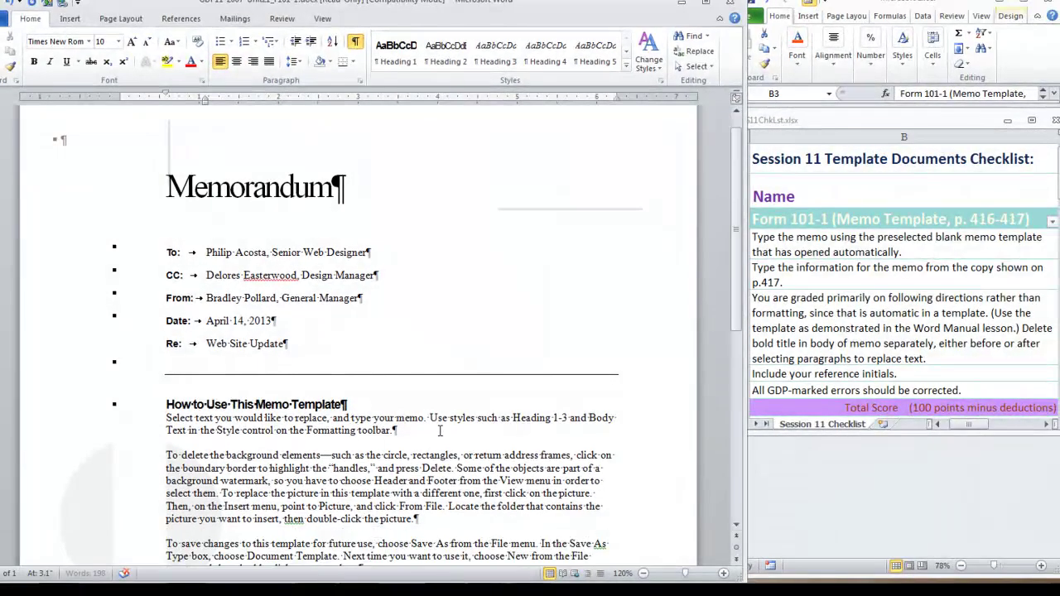
Overwrite the template instructions with a paragraph on the outdated Arbor Station and Chapel Hills sites, then a proposal request.
{"action": "scroll", "coordinate": [331, 410], "scroll_direction": "down", "scroll_amount": 3}
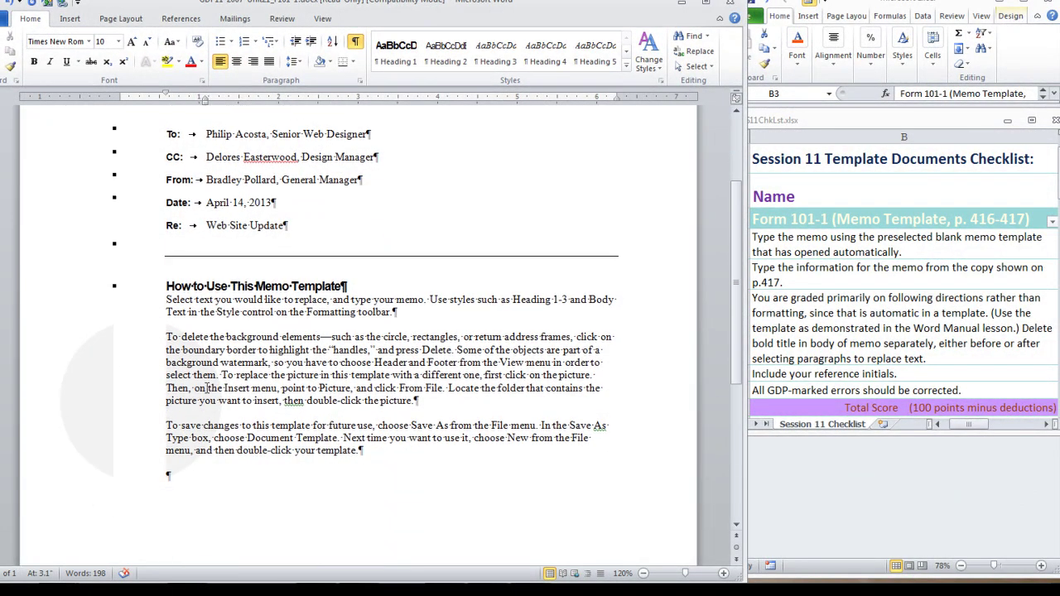
{"action": "left_click_drag", "start_coordinate": [166, 285], "coordinate": [366, 455]}
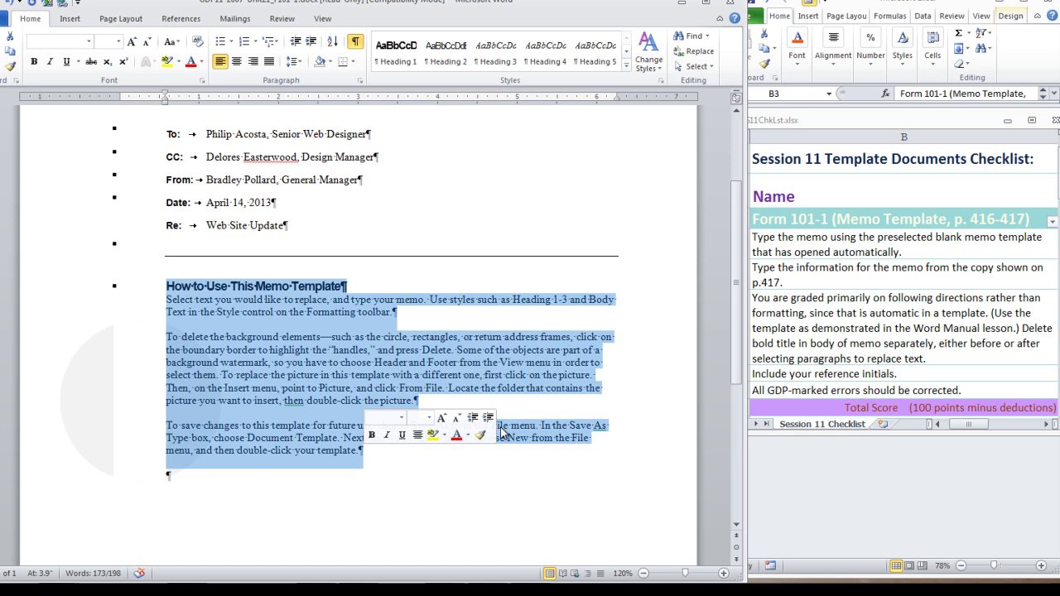
{"action": "type", "text": "Neither"}
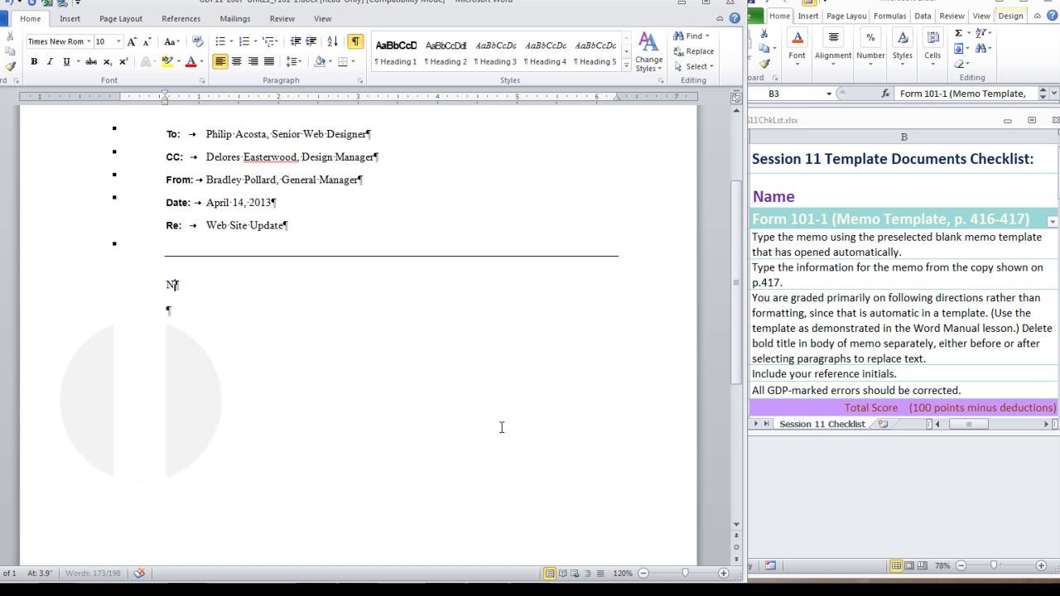
{"action": "type", "text": " the Arbo"}
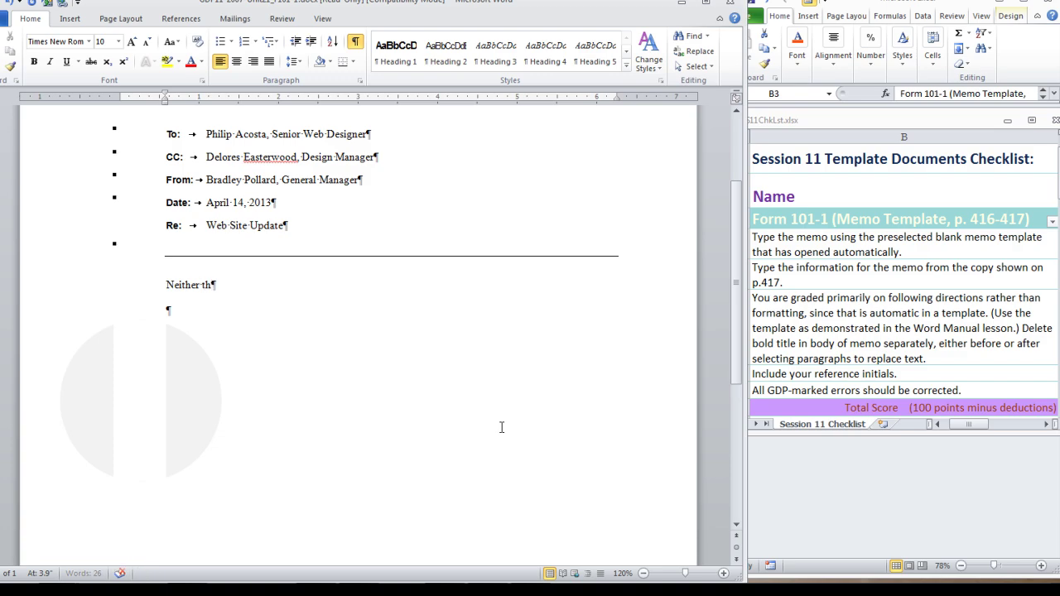
{"action": "type", "text": "r Station Web site not the Chapel Hills Web site has been updated in the last two years. The older of the two Web sites, the"}
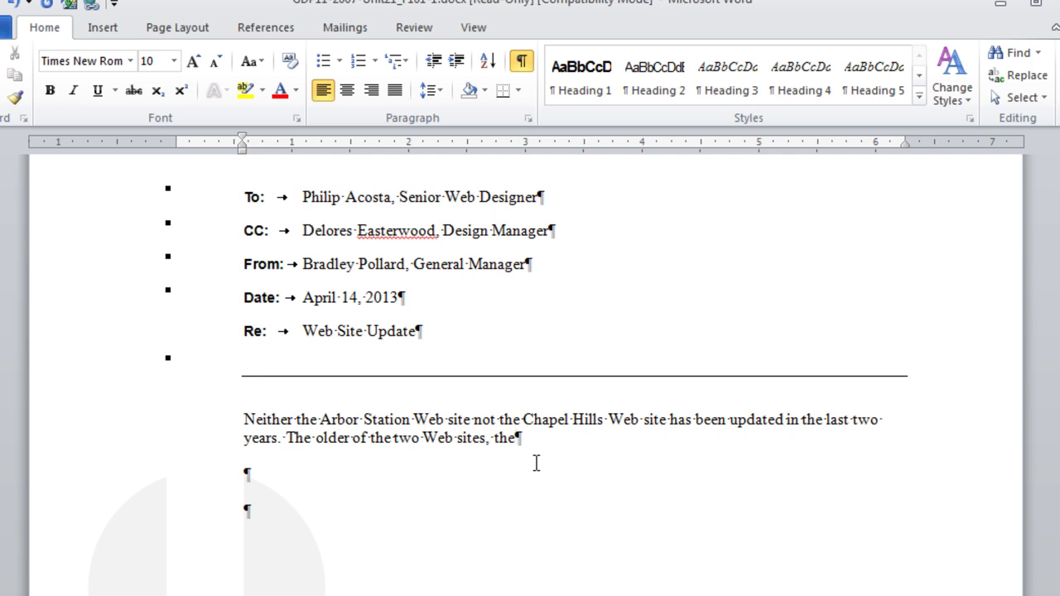
{"action": "type", "text": "Arbor Station site, is the one that needs the greater number"}
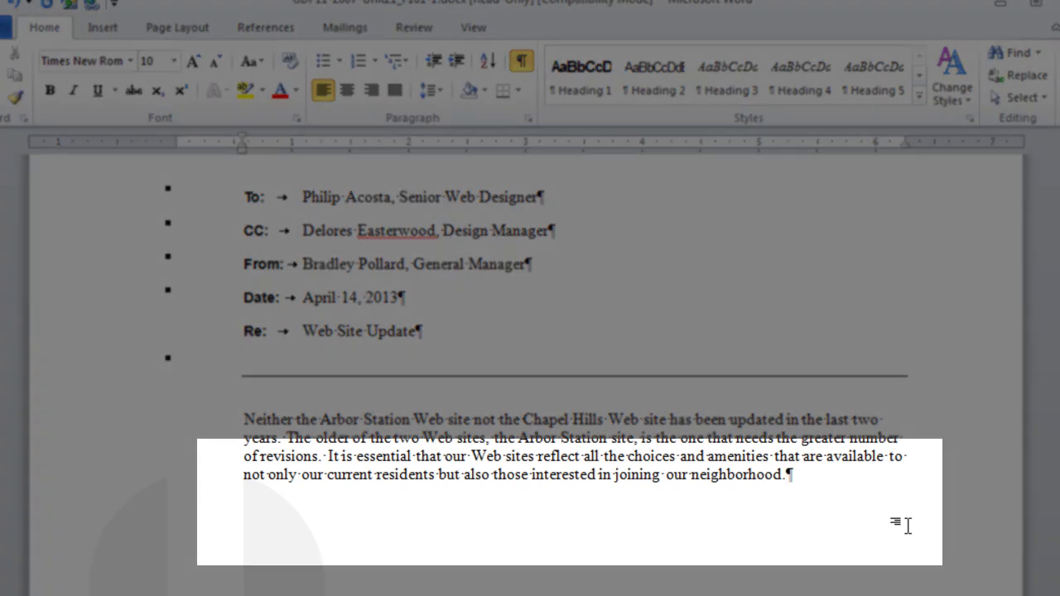
{"action": "key", "text": "Return"}
{"action": "type", "text": "Philip, could you please draft a proposal that focuses on changes you would like to make to our Web site. Most certainly, you will want to include the new villages that have been added the last two years: Creekwood Village and Springwood Village. These two villages add a total of 42 units to our subdivision, and we want to make certain all prospective homeowners are aware of these new additions when they visit our Web site."}
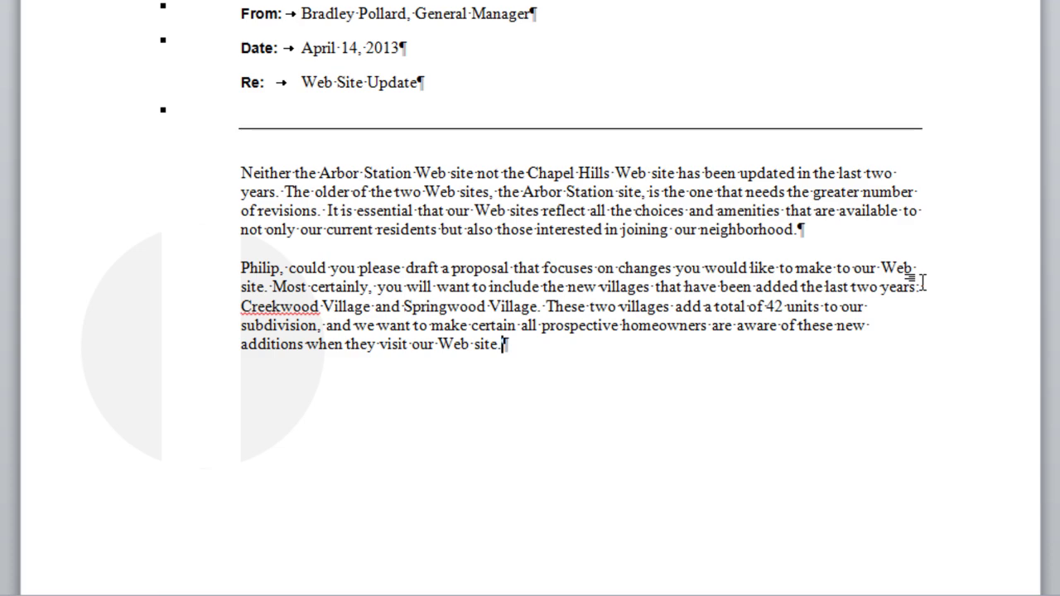
Add lowercase reference initials sg below the body, undoing AutoCorrect's capital letter.
{"action": "key", "text": "Return"}
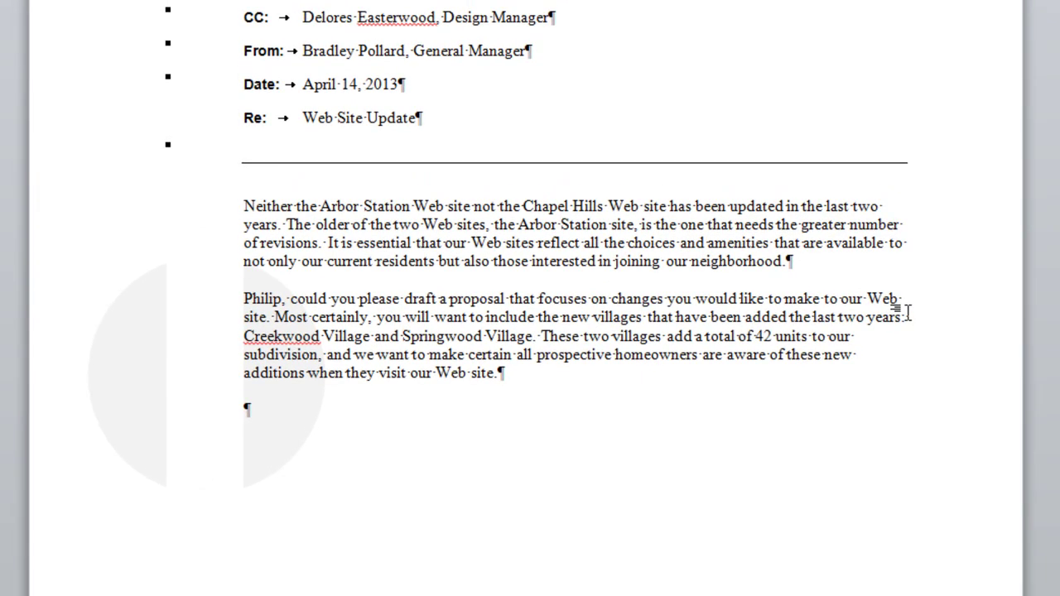
{"action": "type", "text": "sg"}
{"action": "key", "text": "BackSpace"}
{"action": "key", "text": "BackSpace"}
{"action": "type", "text": "sg"}
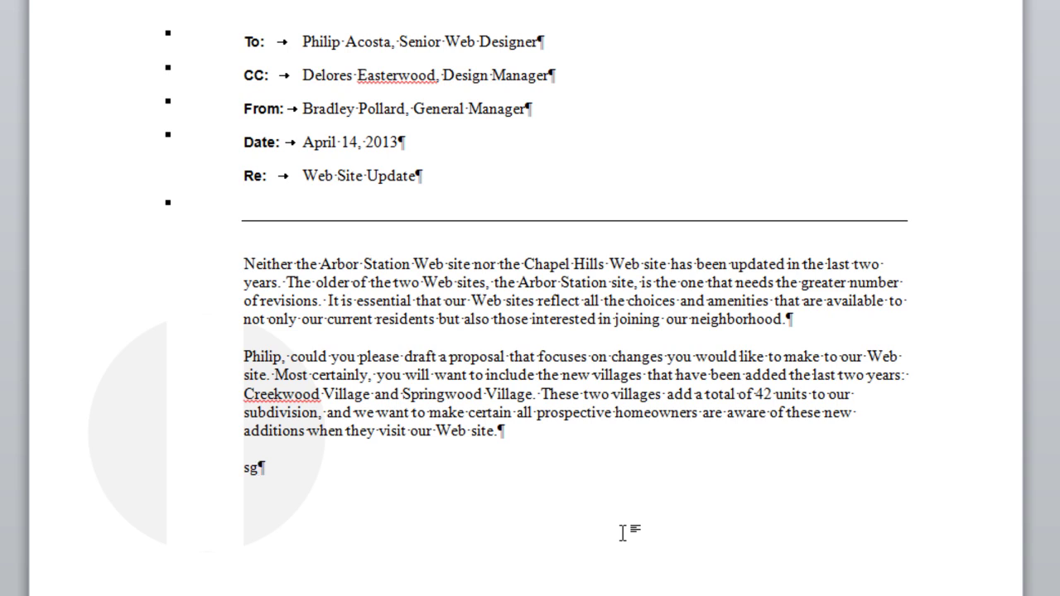
{"action": "key", "text": "Return"}
{"action": "key", "text": "ctrl+z"}
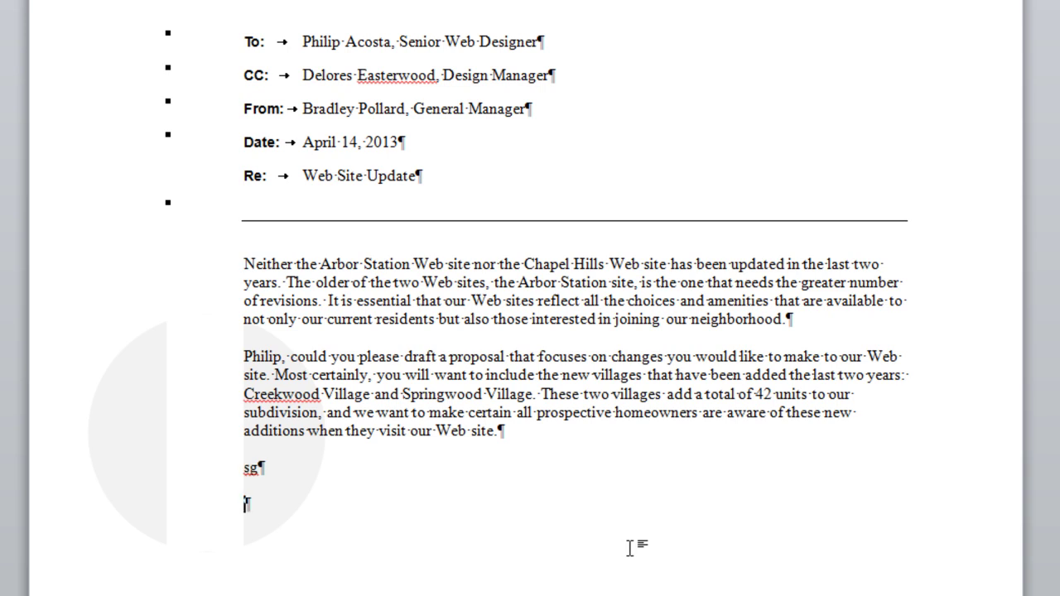